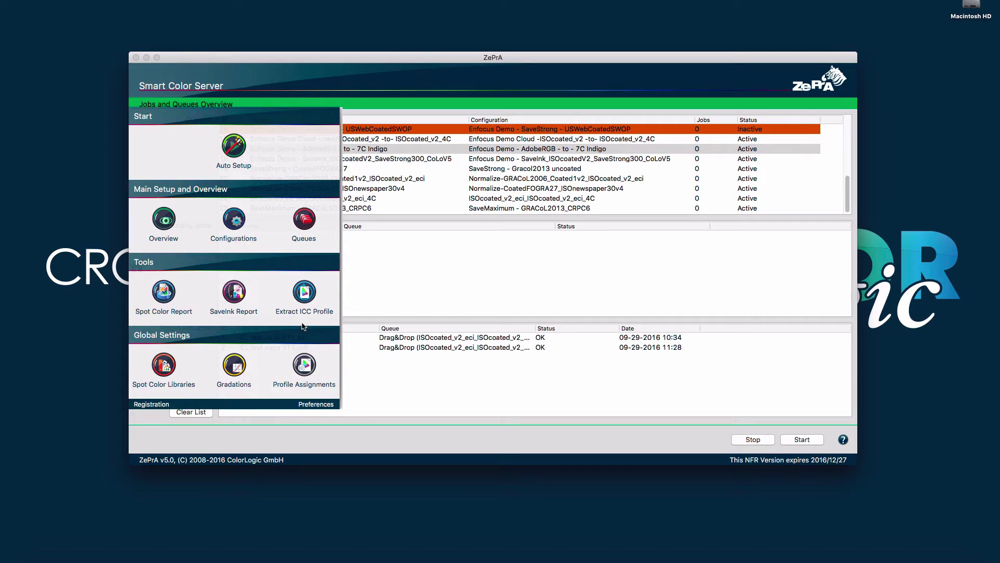
Step: Re-sort the queues overview by name and back by ID, and select the ISOcoated_v2_eci_ISOcoated_v2_eci_4C queue
{"action": "left_click", "coordinate": [402, 267]}
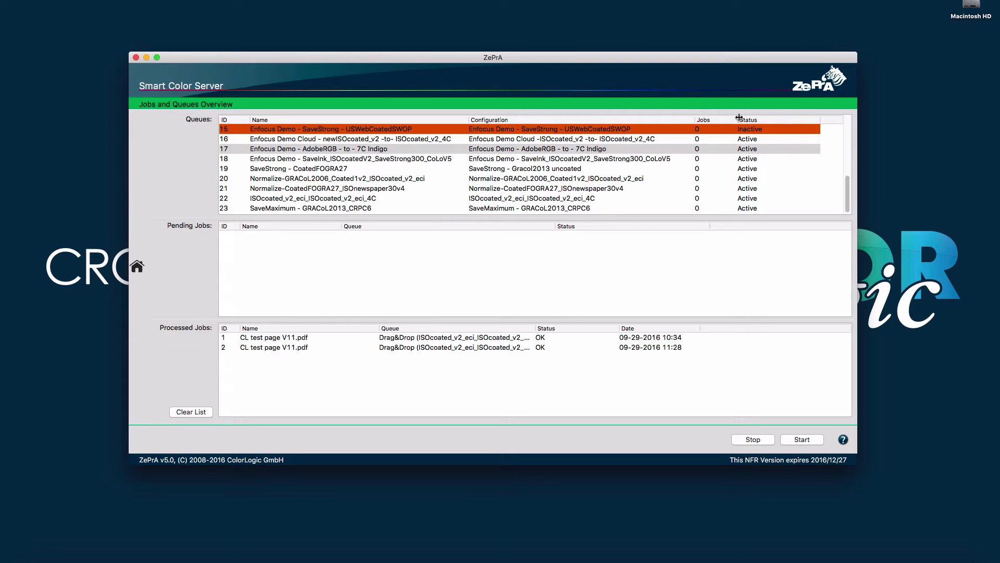
{"action": "left_click", "coordinate": [287, 119]}
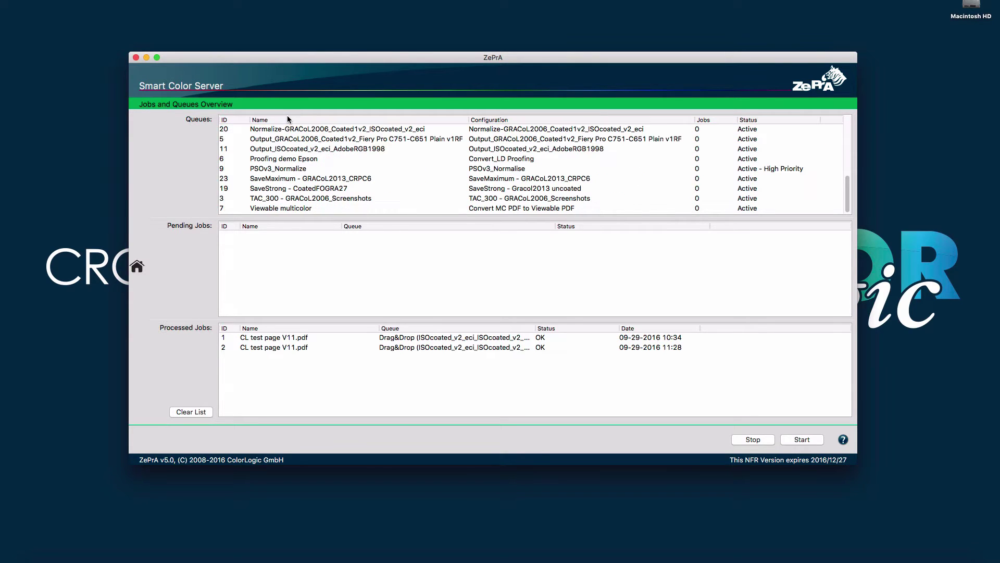
{"action": "left_click", "coordinate": [239, 120]}
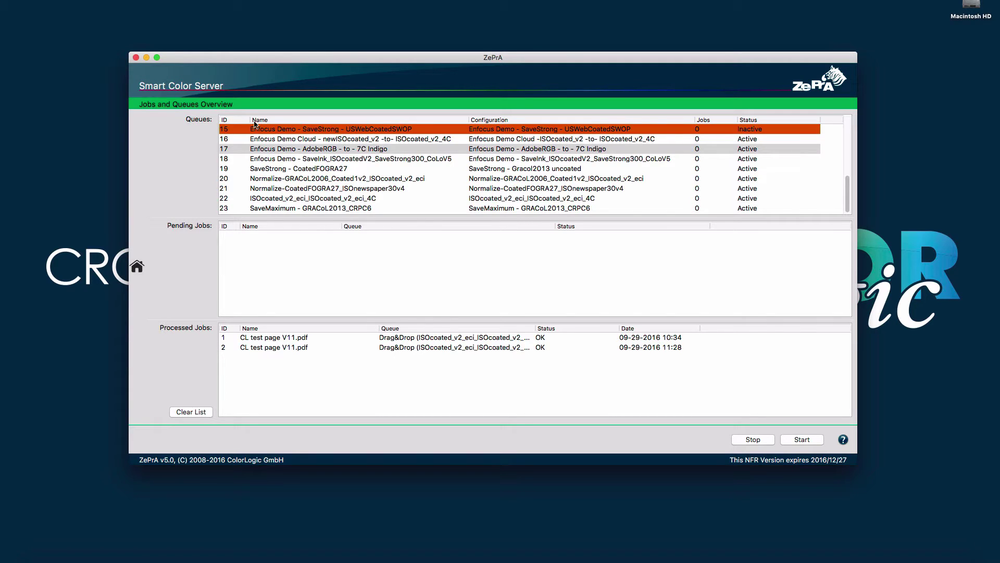
{"action": "left_click", "coordinate": [375, 201]}
{"action": "left_click", "coordinate": [376, 199]}
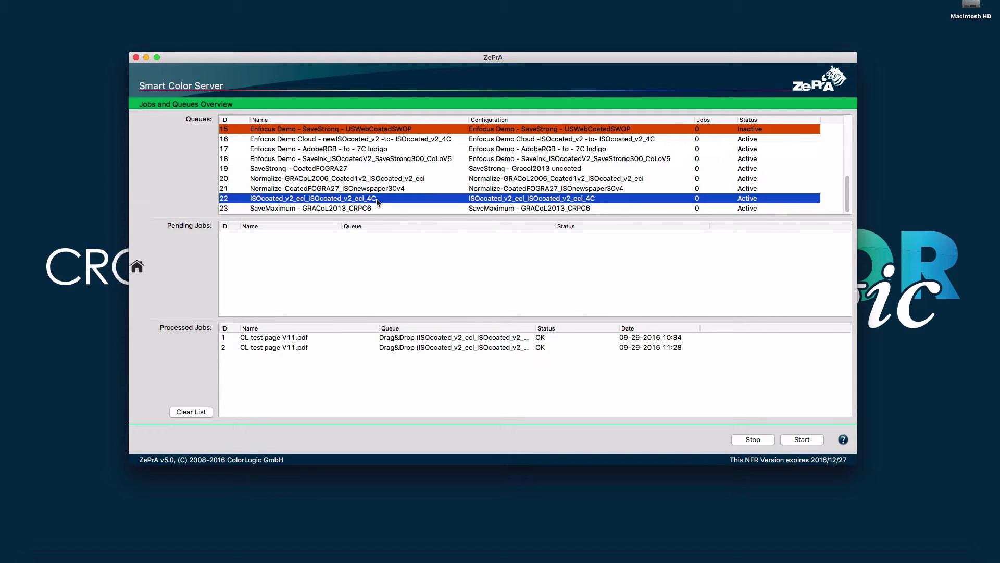
Step: Preview the first processed CL test page V11.pdf and review its softproof profile settings, keeping ISOcoated_v2_eci.icc as the simulation profile
{"action": "left_click", "coordinate": [299, 340]}
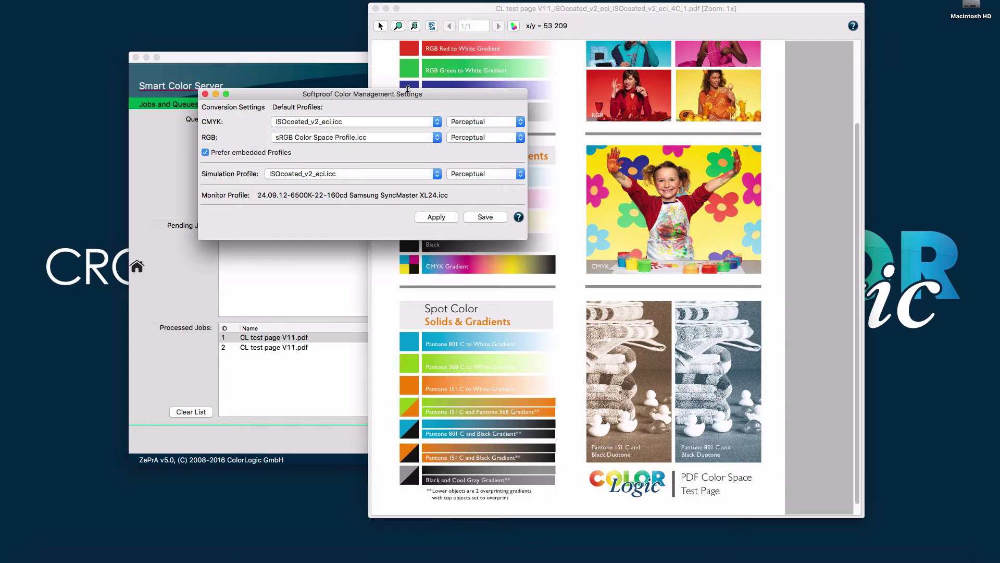
{"action": "left_click_drag", "start_coordinate": [402, 91], "coordinate": [410, 123]}
{"action": "left_click", "coordinate": [375, 189]}
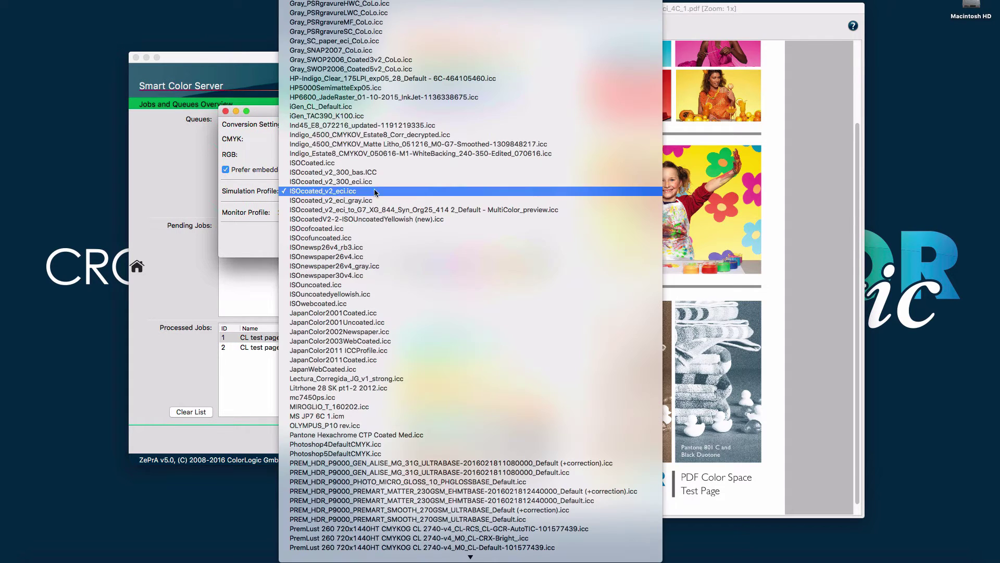
{"action": "left_click", "coordinate": [376, 191]}
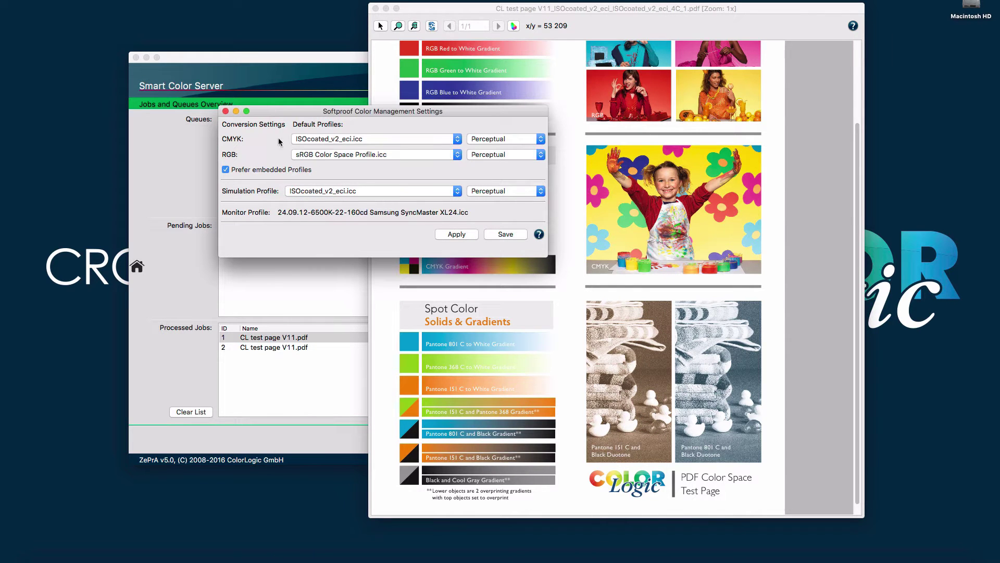
{"action": "left_click", "coordinate": [225, 112]}
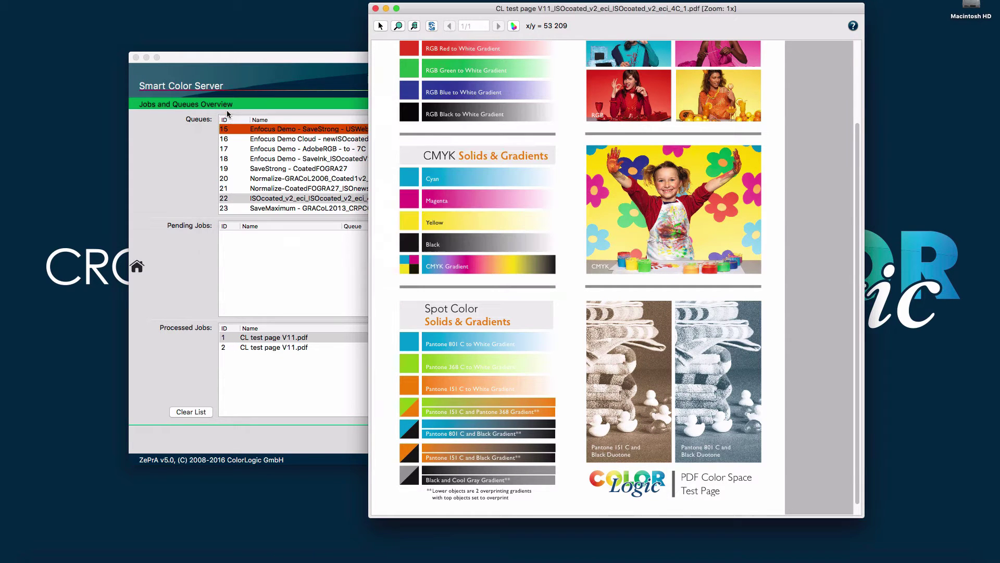
{"action": "left_click", "coordinate": [375, 8]}
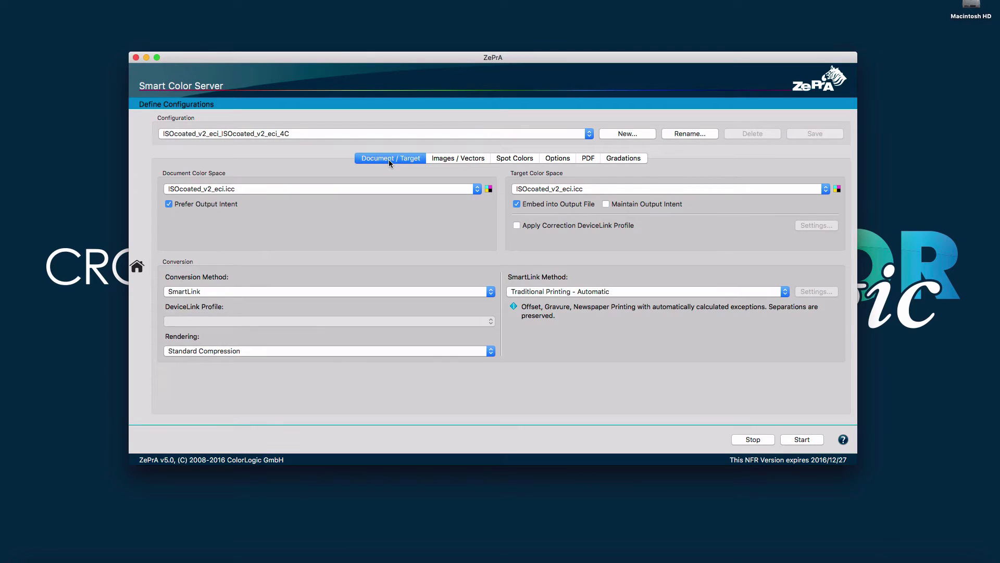
Step: Keep ISOcoated_v2_eci.icc as the configuration's document color space and set its target color space to ISOnewspaper30v4.icc
{"action": "left_click", "coordinate": [254, 186]}
{"action": "left_click", "coordinate": [312, 194]}
{"action": "left_click", "coordinate": [614, 192]}
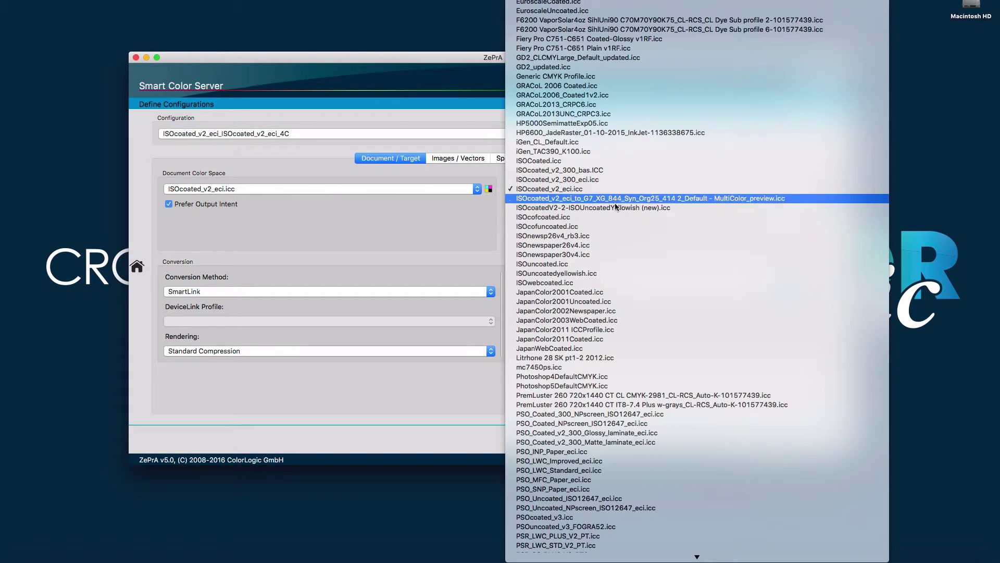
{"action": "left_click", "coordinate": [613, 255]}
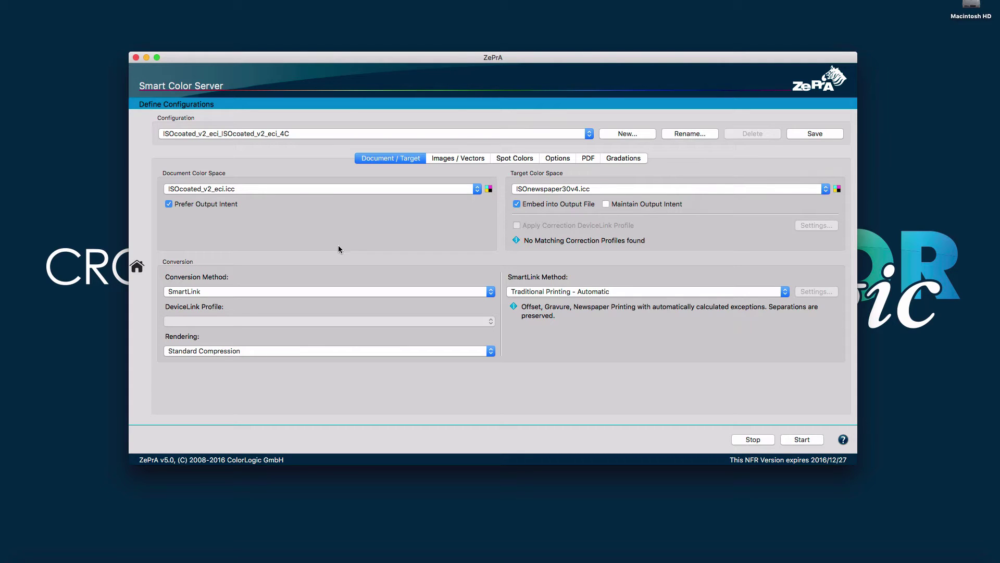
Step: In the preferred spot color libraries, disable Pantone+ Solid Coated, enable Spot Color Lib v2 and rank it second
{"action": "key", "text": "super+3"}
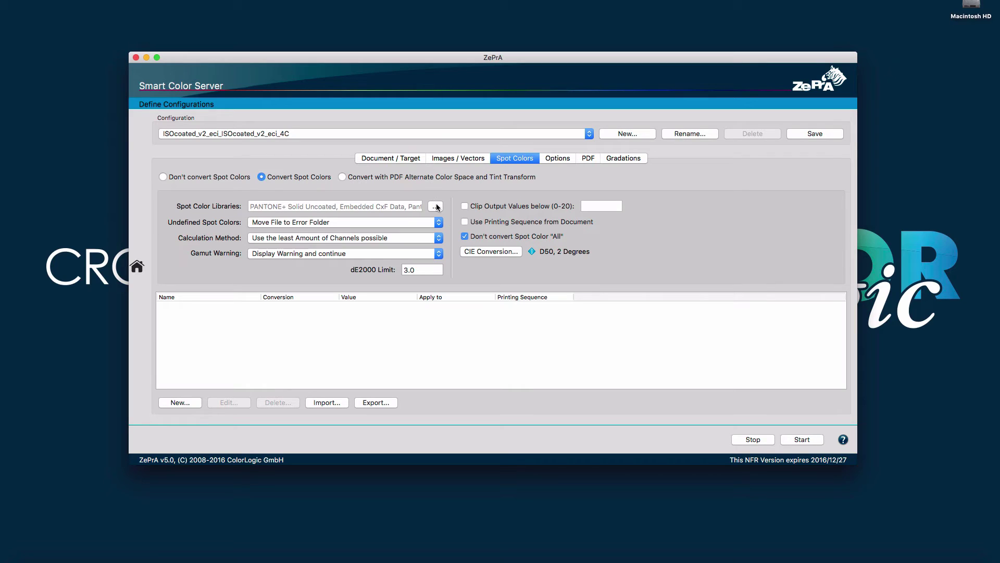
{"action": "left_click", "coordinate": [437, 207]}
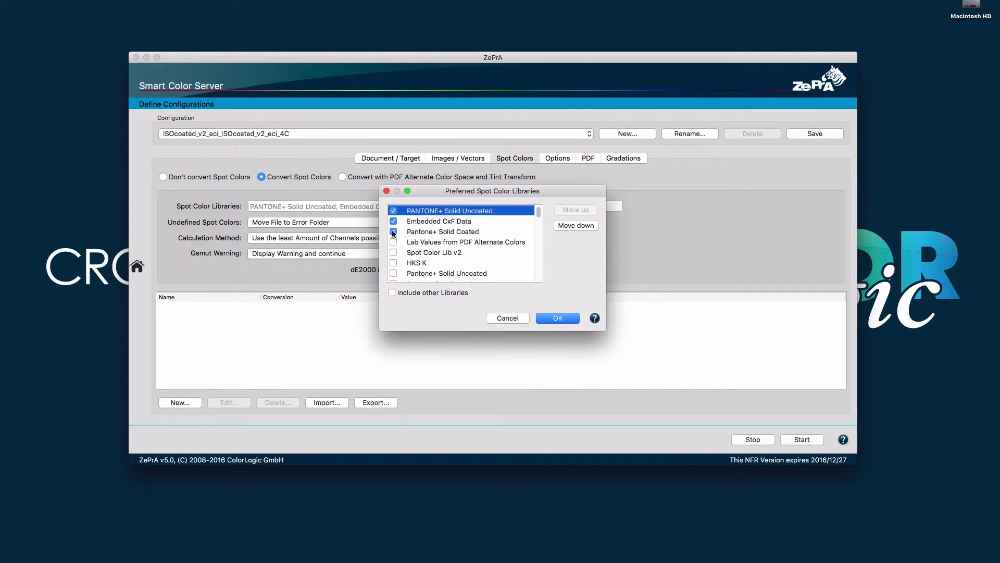
{"action": "left_click", "coordinate": [394, 231]}
{"action": "left_click", "coordinate": [393, 252]}
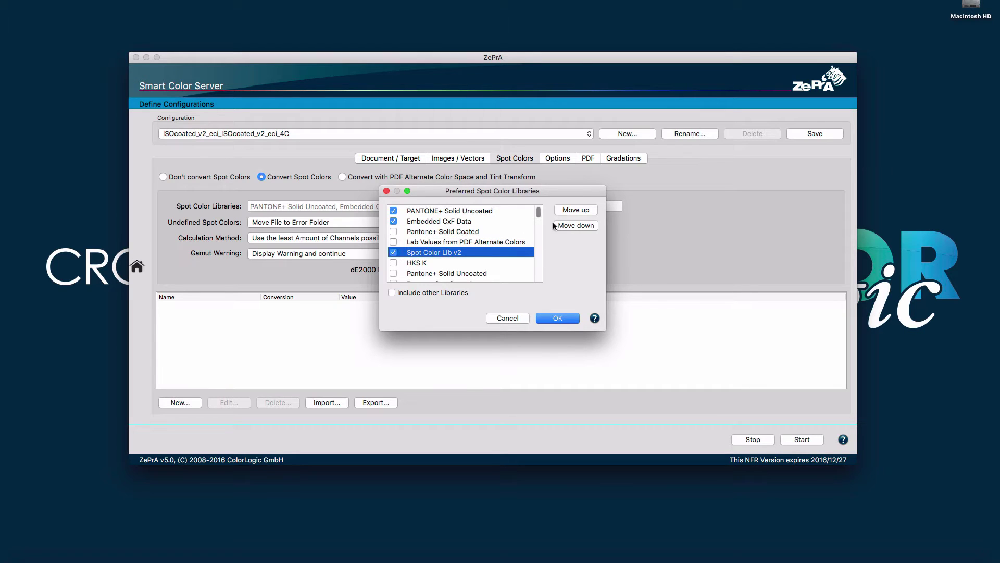
{"action": "left_click", "coordinate": [576, 209]}
{"action": "left_click", "coordinate": [576, 209]}
{"action": "left_click", "coordinate": [576, 209]}
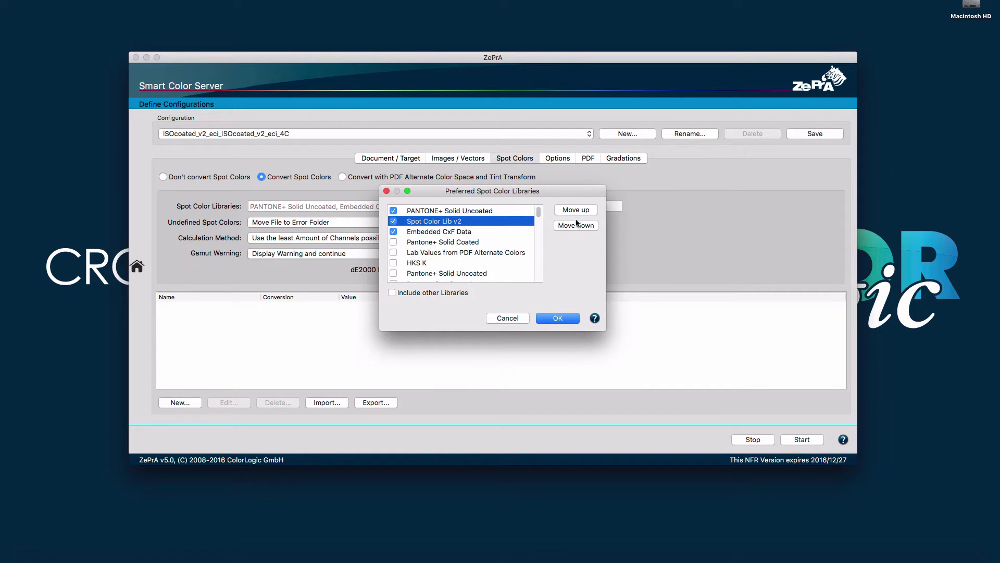
{"action": "left_click", "coordinate": [570, 319]}
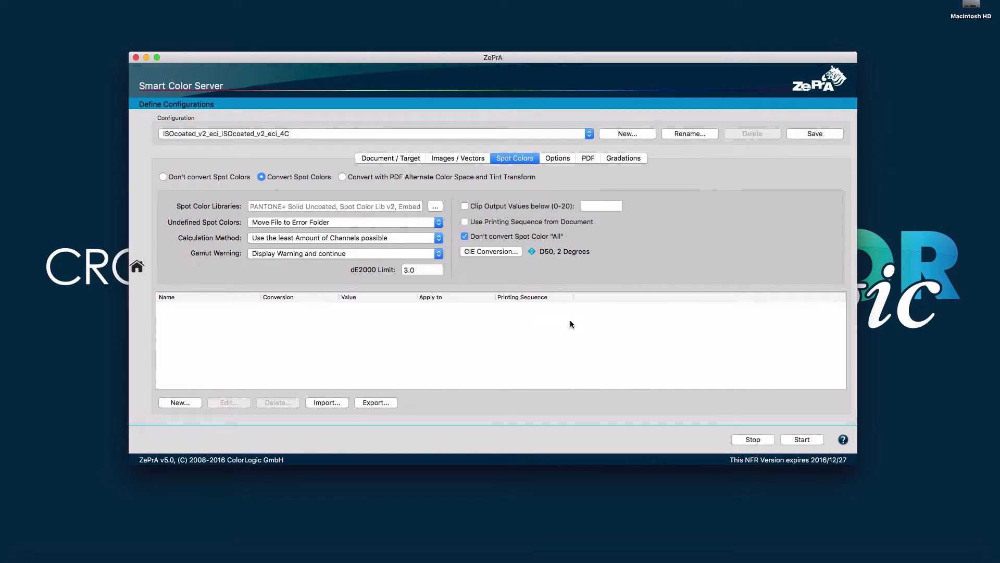
Step: Set the spot color calculation method to Visual Match - Utilize more Channels, with a Display Error gamut warning at a dE2000 limit of 2.5
{"action": "left_click", "coordinate": [436, 237]}
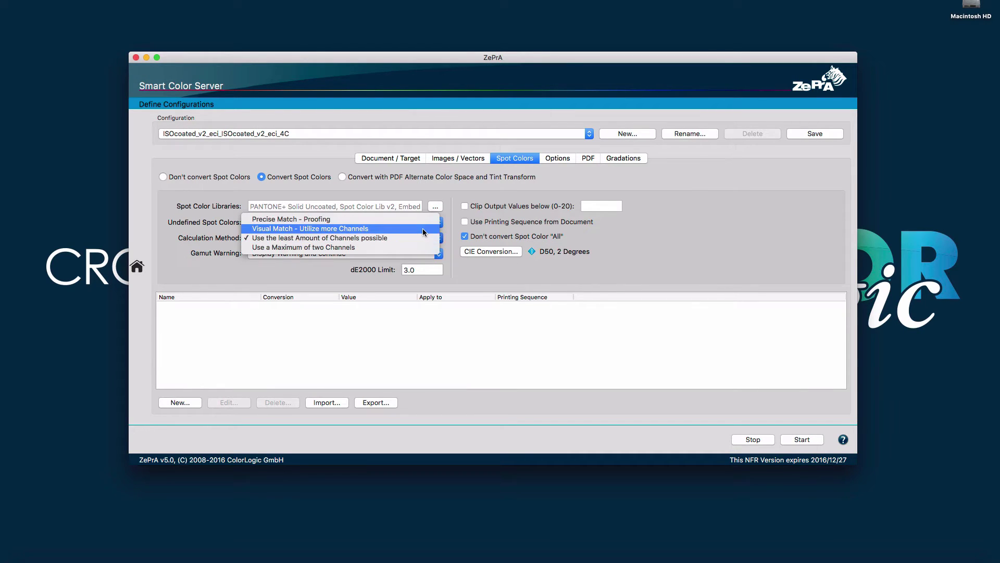
{"action": "left_click", "coordinate": [423, 228]}
{"action": "left_click", "coordinate": [374, 254]}
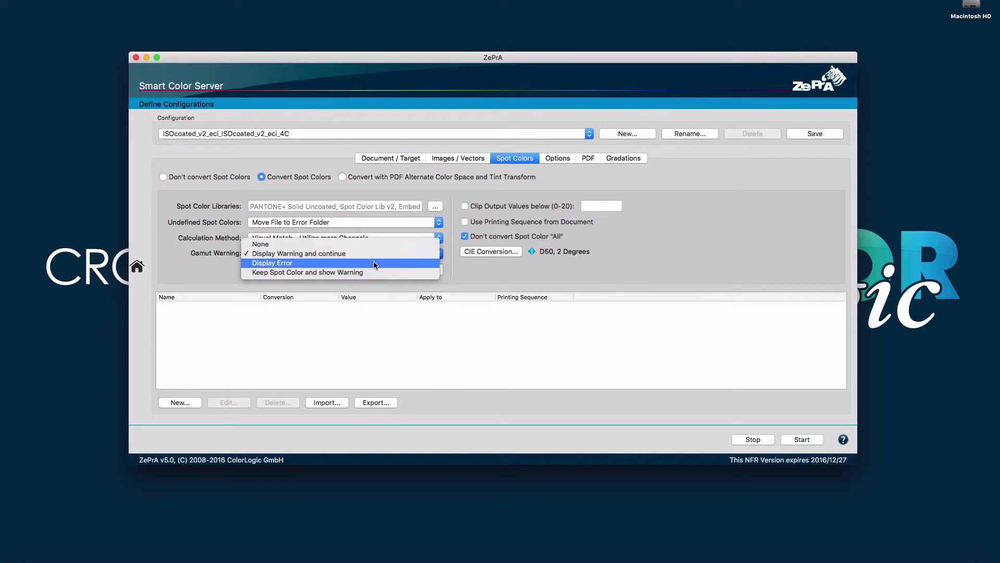
{"action": "left_click", "coordinate": [374, 261]}
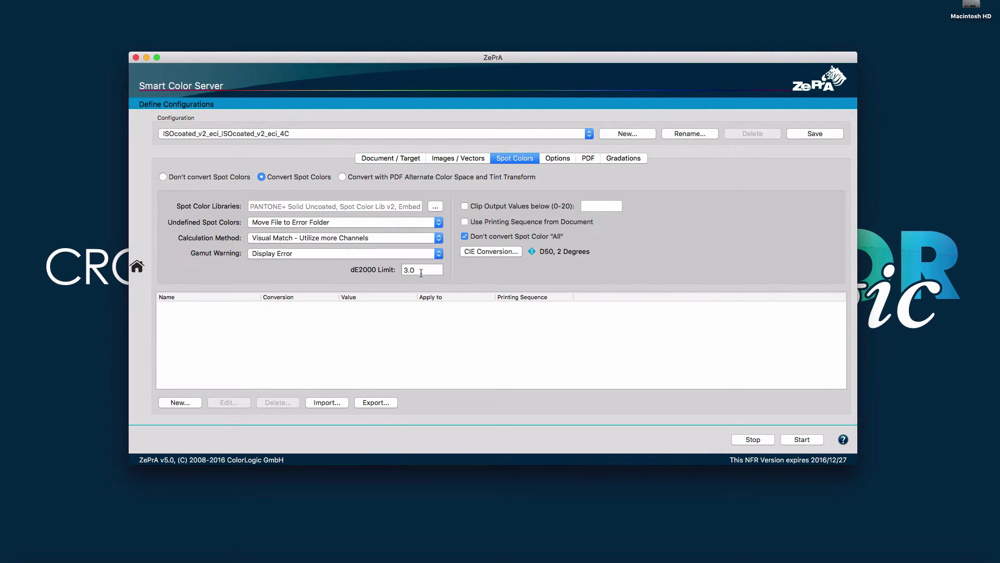
{"action": "double_click", "coordinate": [421, 270]}
{"action": "type", "text": "2.5"}
Step: Try the option to clip low spot color output values, and set the CIE conversion illumination to D65
{"action": "left_click", "coordinate": [583, 206]}
{"action": "left_click", "coordinate": [499, 206]}
{"action": "left_click", "coordinate": [501, 252]}
{"action": "left_click", "coordinate": [538, 243]}
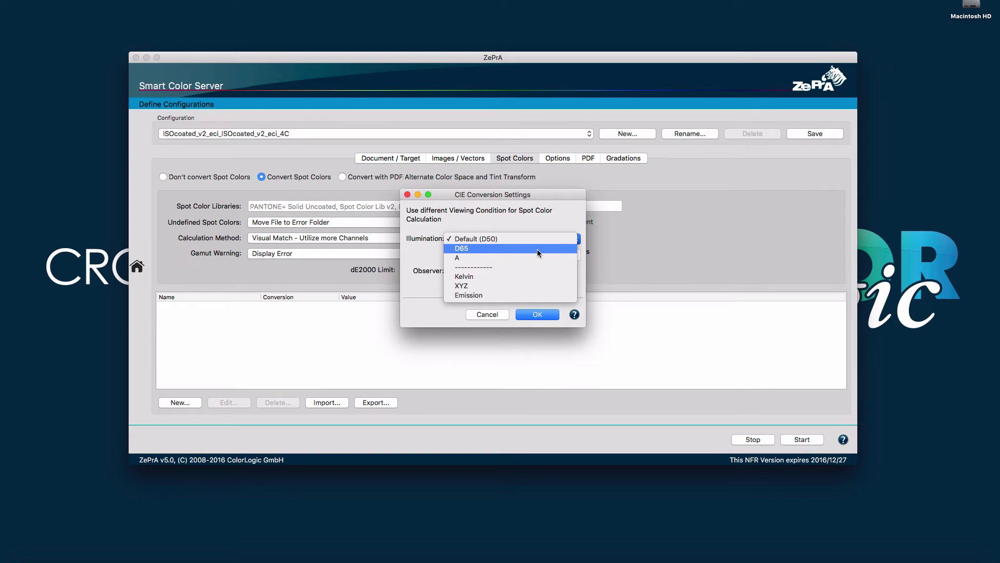
{"action": "left_click", "coordinate": [537, 249]}
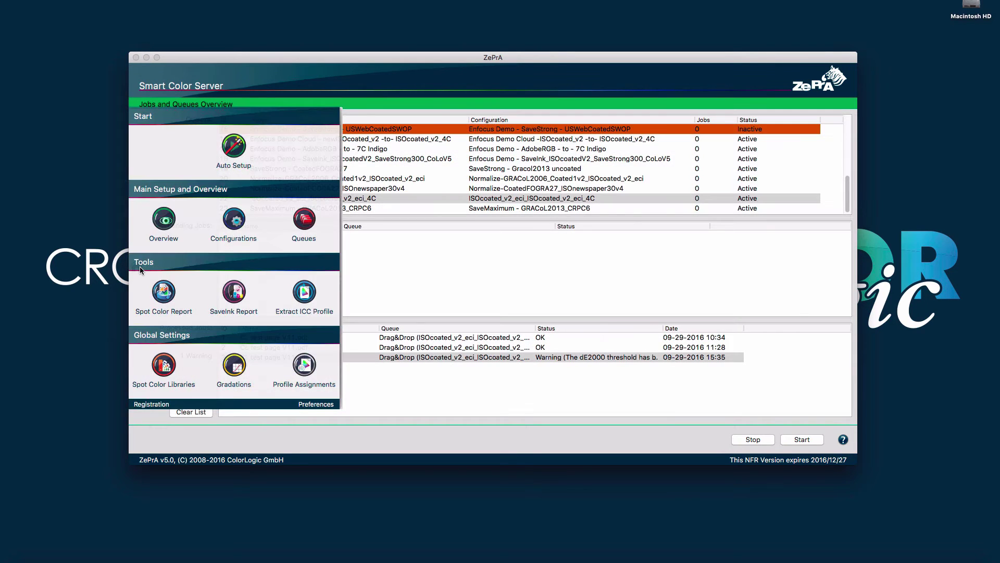
Step: Create a spot color report using the webinar demo library as source data and preview it for the checked configurations
{"action": "left_click", "coordinate": [164, 293]}
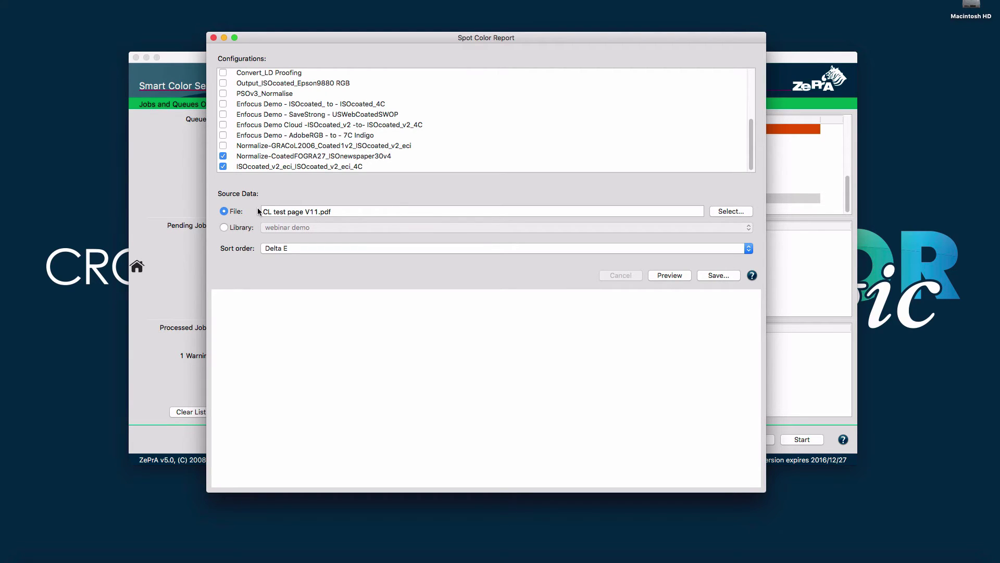
{"action": "left_click", "coordinate": [281, 227]}
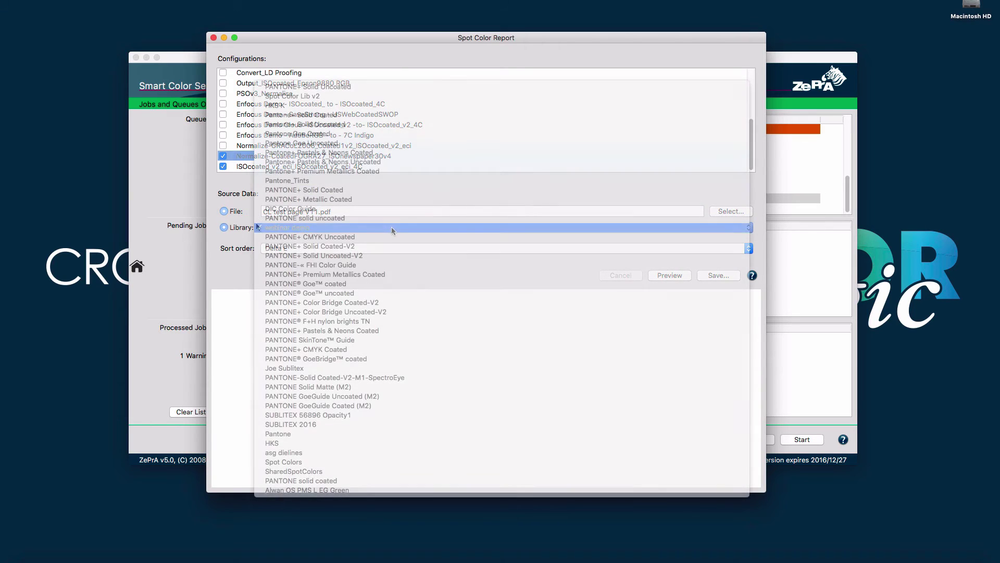
{"action": "left_click", "coordinate": [392, 226]}
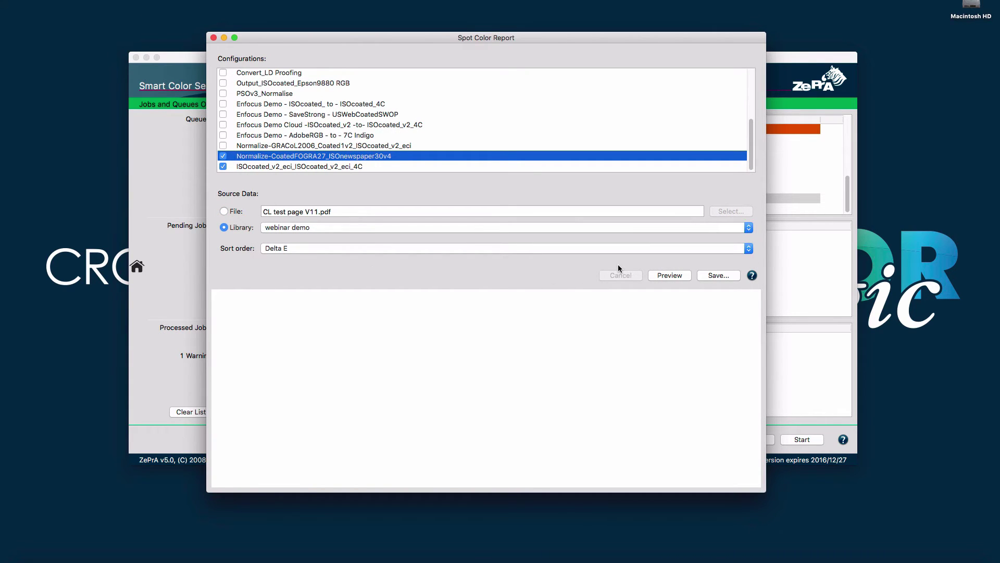
{"action": "left_click", "coordinate": [669, 275]}
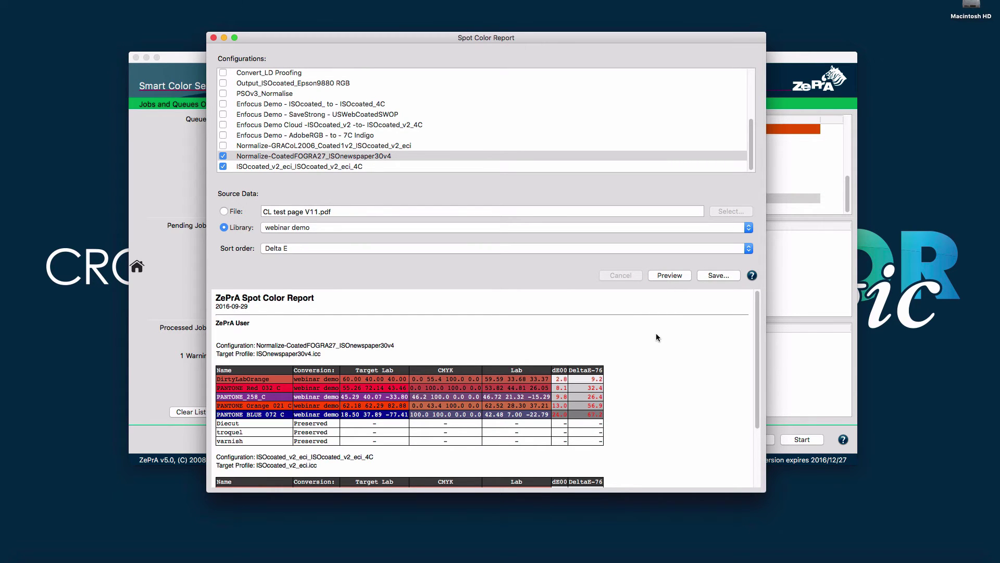
{"action": "scroll", "coordinate": [657, 336], "scroll_direction": "down", "scroll_amount": 2}
{"action": "scroll", "coordinate": [656, 336], "scroll_direction": "down", "scroll_amount": 5}
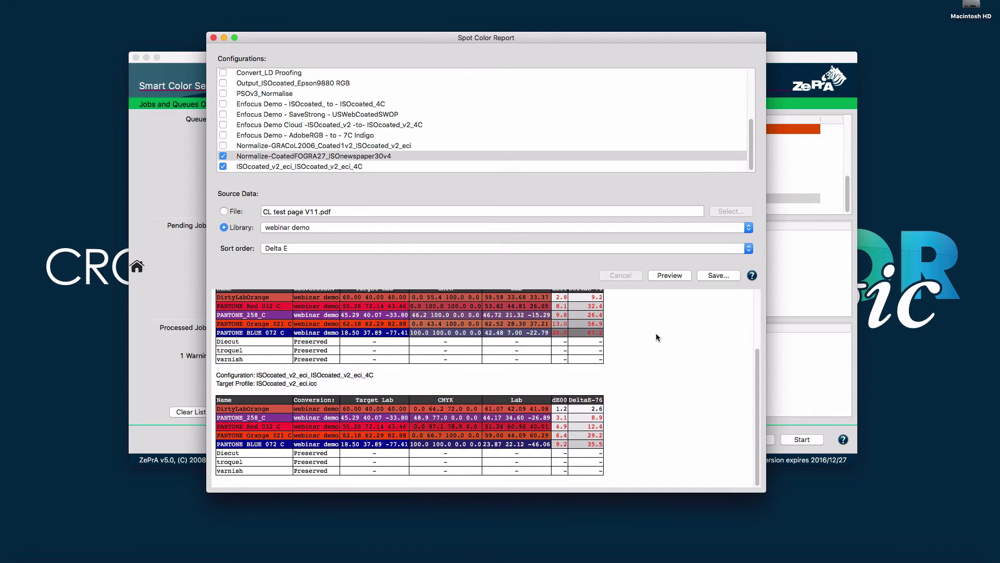
{"action": "scroll", "coordinate": [656, 336], "scroll_direction": "down", "scroll_amount": 2}
{"action": "scroll", "coordinate": [657, 336], "scroll_direction": "up", "scroll_amount": 2}
{"action": "scroll", "coordinate": [655, 332], "scroll_direction": "up", "scroll_amount": 5}
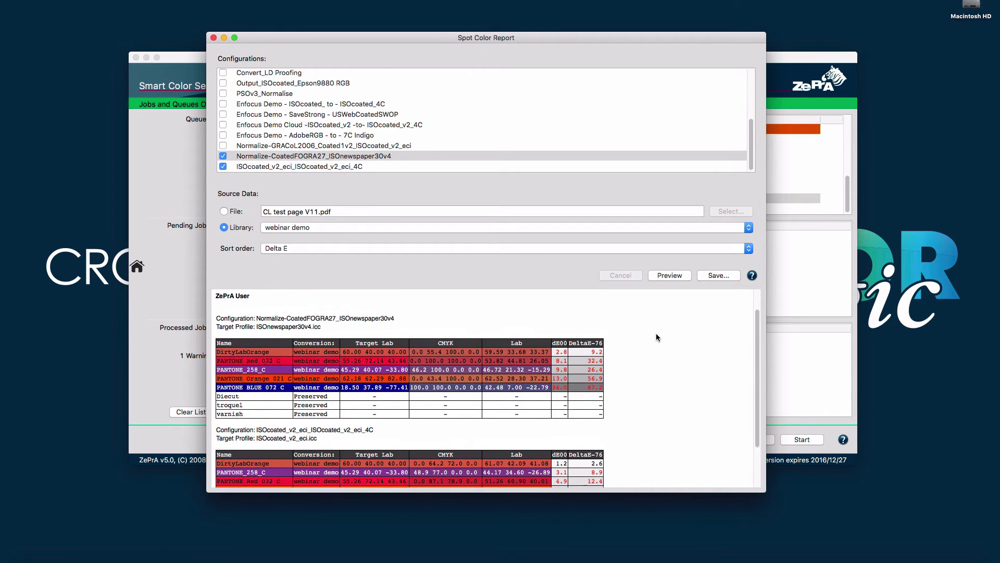
Step: Sort the spot color report alphabetically, refresh its preview to compare both configurations, and save the report
{"action": "left_click", "coordinate": [580, 249]}
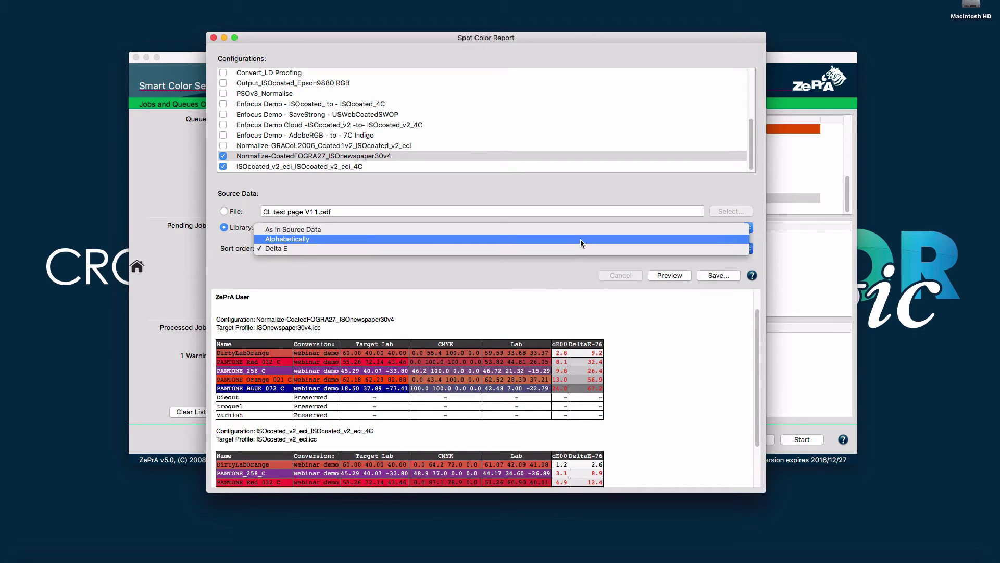
{"action": "left_click", "coordinate": [580, 240]}
{"action": "left_click", "coordinate": [667, 276]}
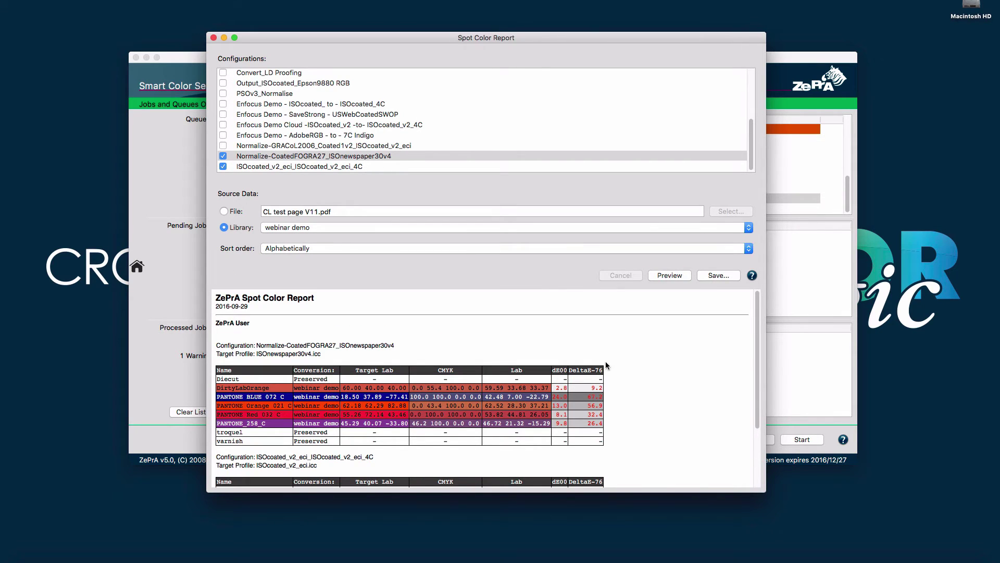
{"action": "scroll", "coordinate": [623, 365], "scroll_direction": "down", "scroll_amount": 2}
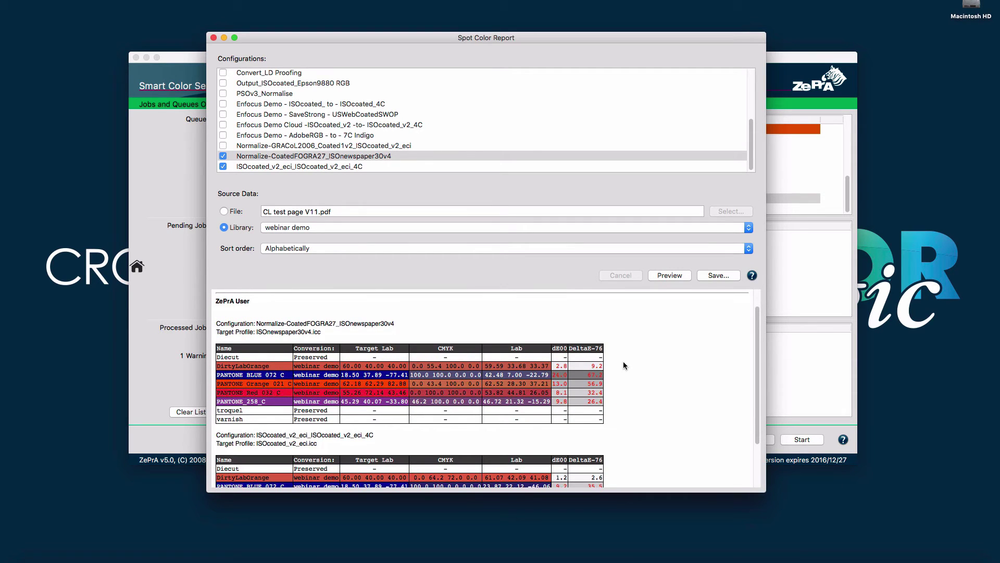
{"action": "scroll", "coordinate": [623, 364], "scroll_direction": "down", "scroll_amount": 3}
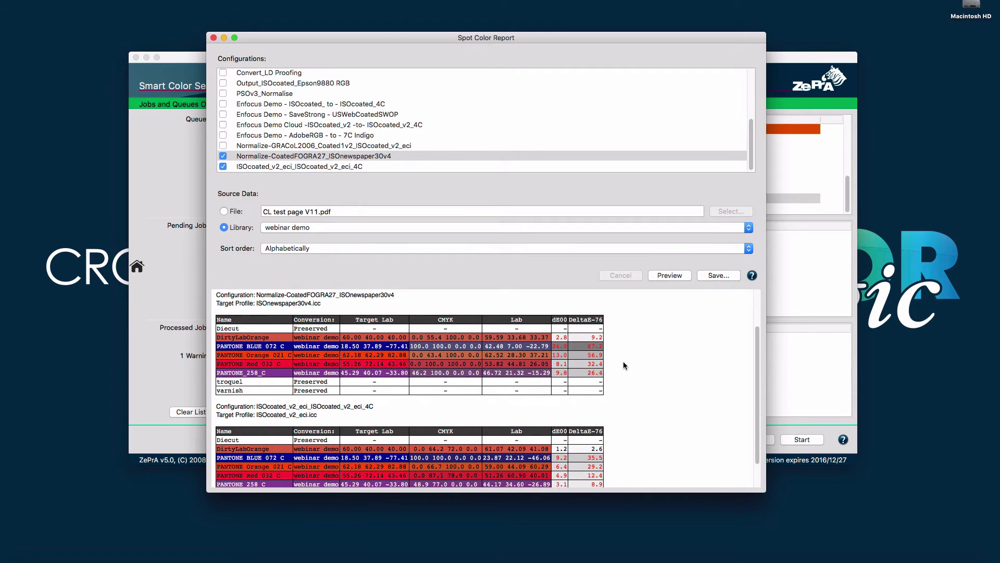
{"action": "scroll", "coordinate": [623, 365], "scroll_direction": "down", "scroll_amount": 3}
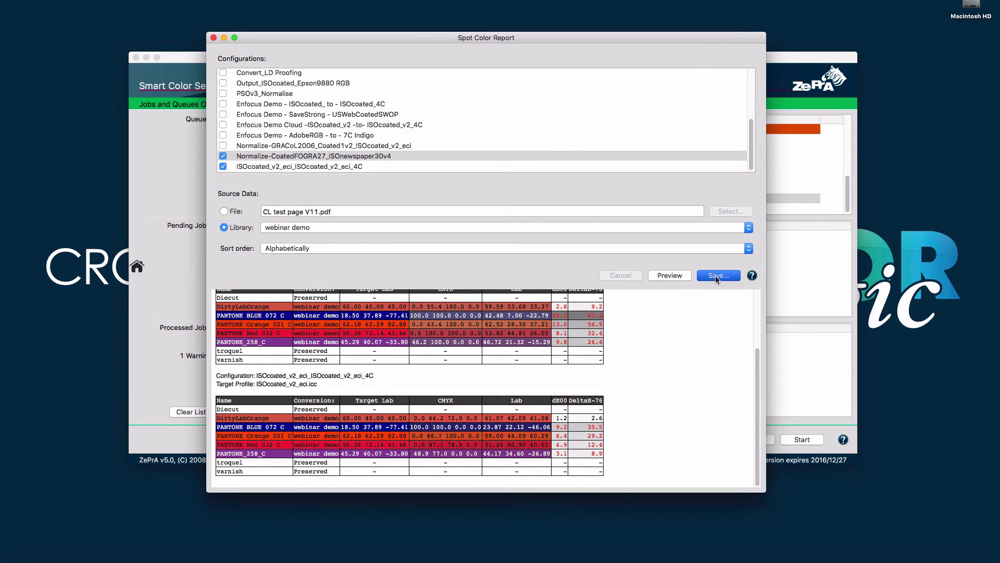
{"action": "left_click", "coordinate": [715, 278]}
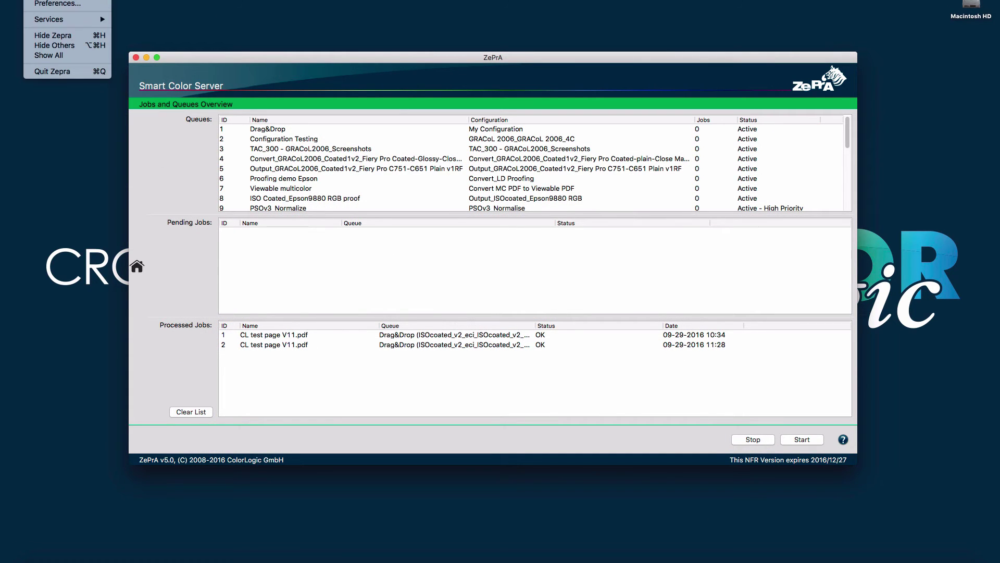
Step: Enable automatic import in the preferences and choose the Sample-Offset Profile folder inside SampleData as the import folder
{"action": "left_click", "coordinate": [57, 3]}
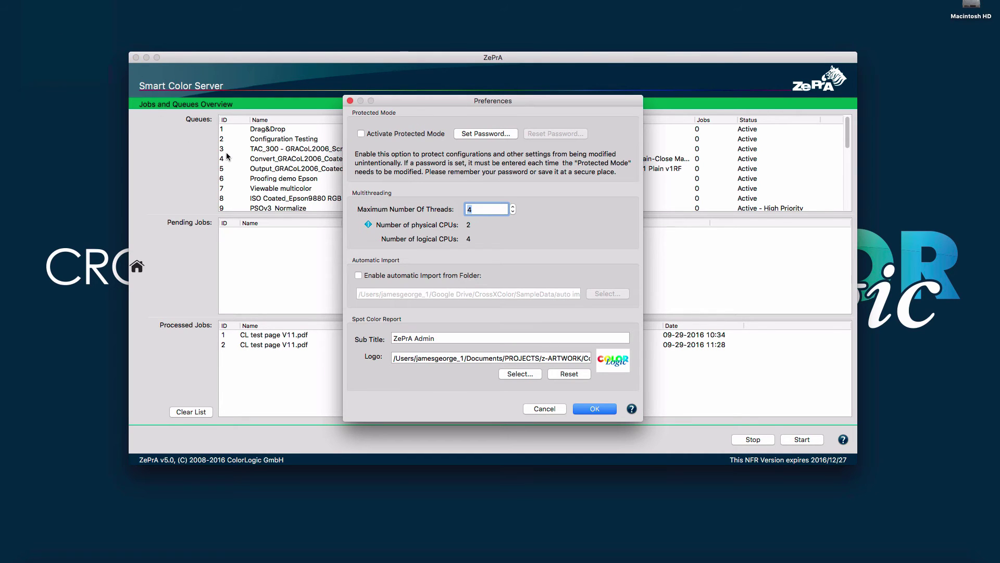
{"action": "left_click", "coordinate": [461, 274]}
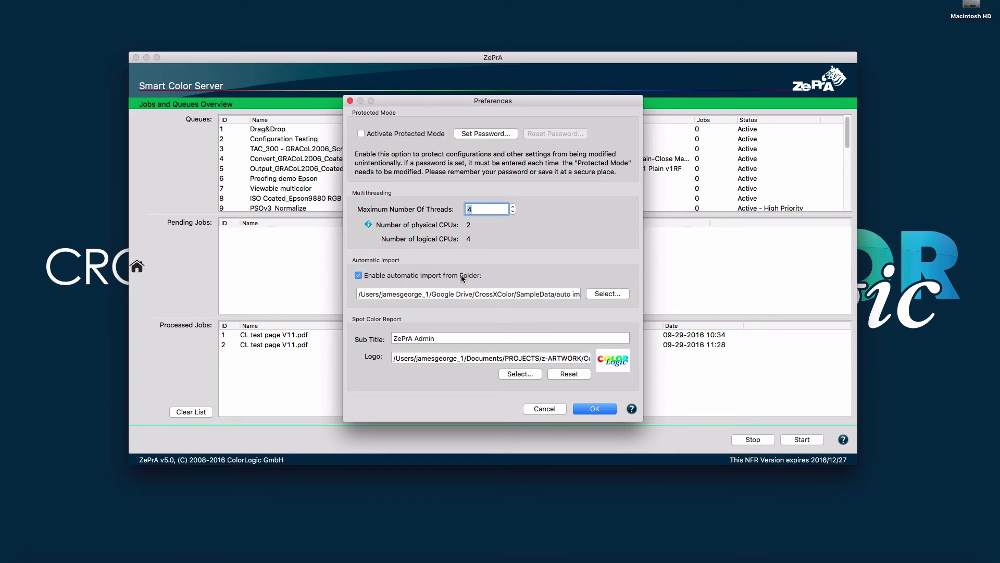
{"action": "left_click", "coordinate": [606, 294]}
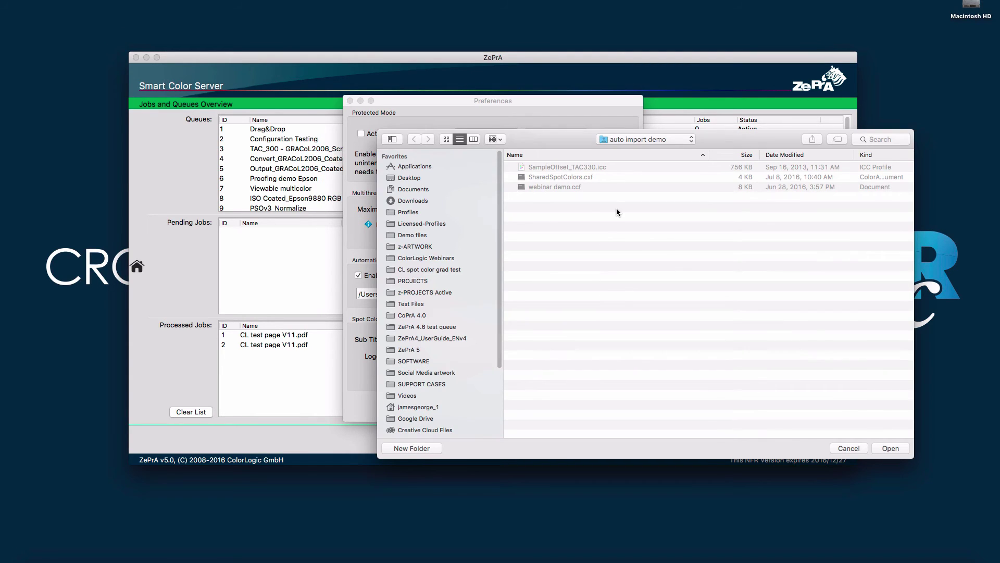
{"action": "left_click", "coordinate": [639, 138]}
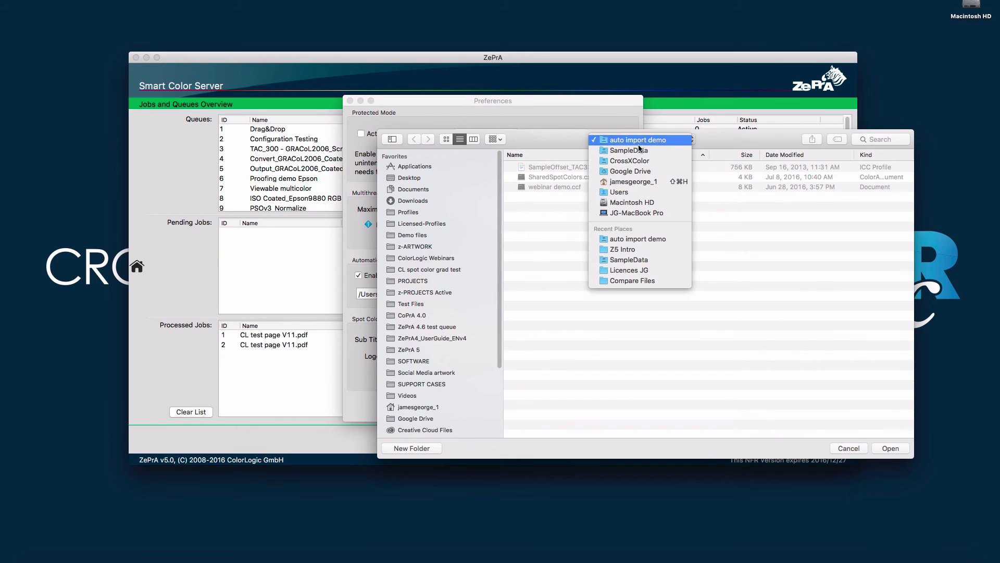
{"action": "left_click", "coordinate": [639, 150]}
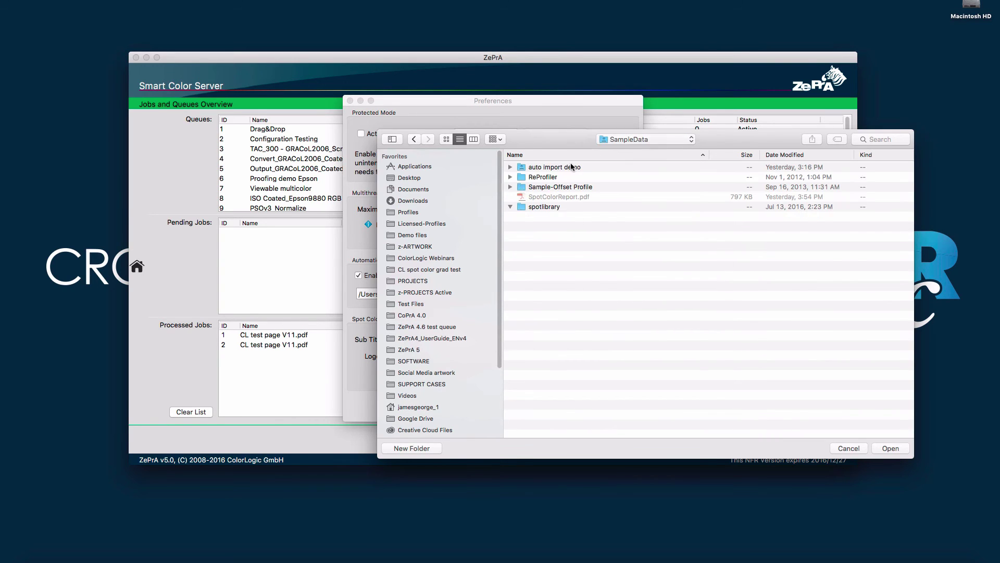
{"action": "left_click", "coordinate": [554, 187]}
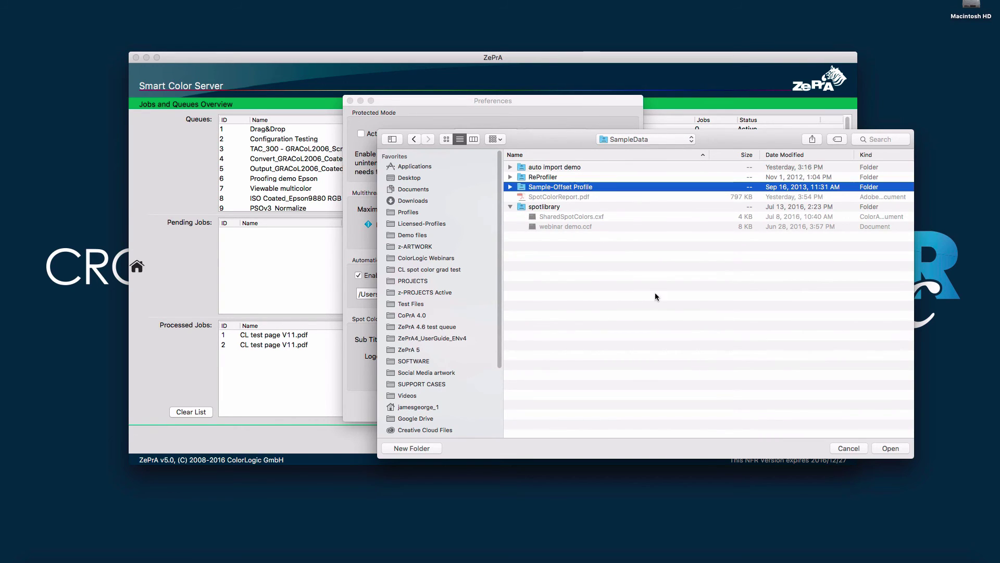
{"action": "left_click", "coordinate": [895, 455]}
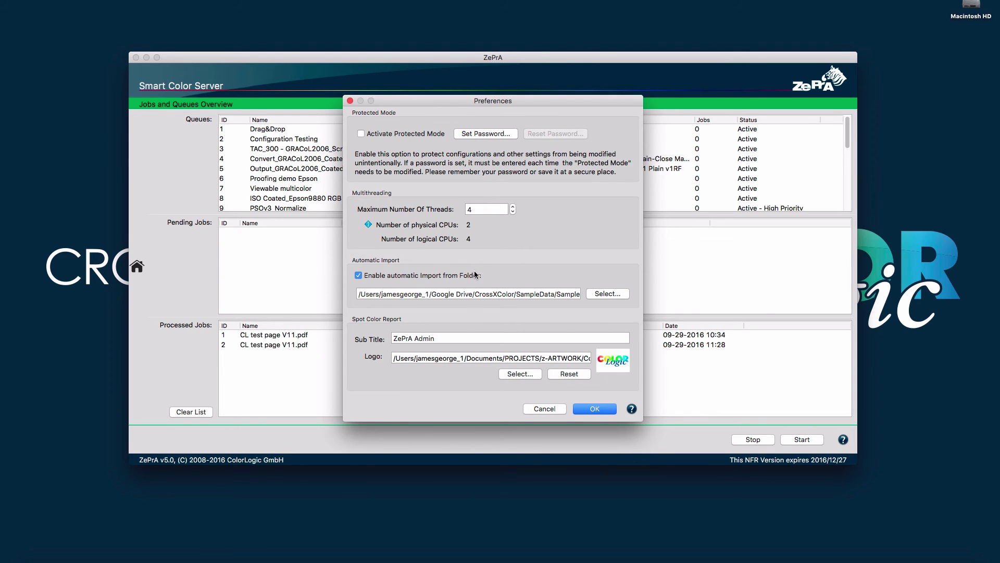
Step: Set the maximum number of threads to 2 and save the preferences
{"action": "double_click", "coordinate": [474, 211]}
{"action": "type", "text": "2"}
{"action": "left_click", "coordinate": [591, 409]}
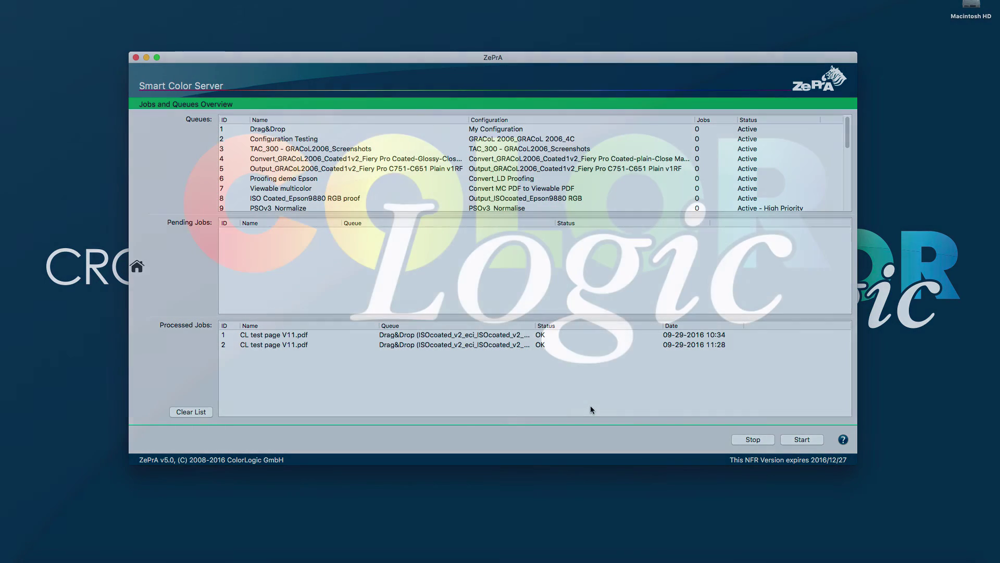